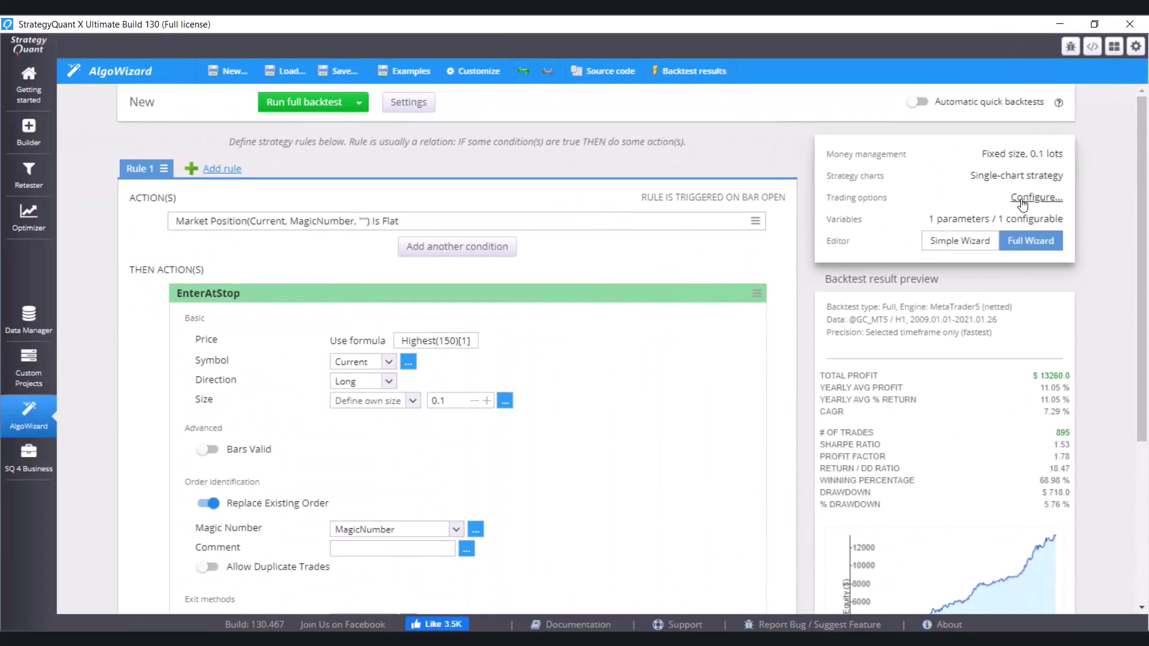
- Open the strategy's Trading options settings
click(1006, 227)
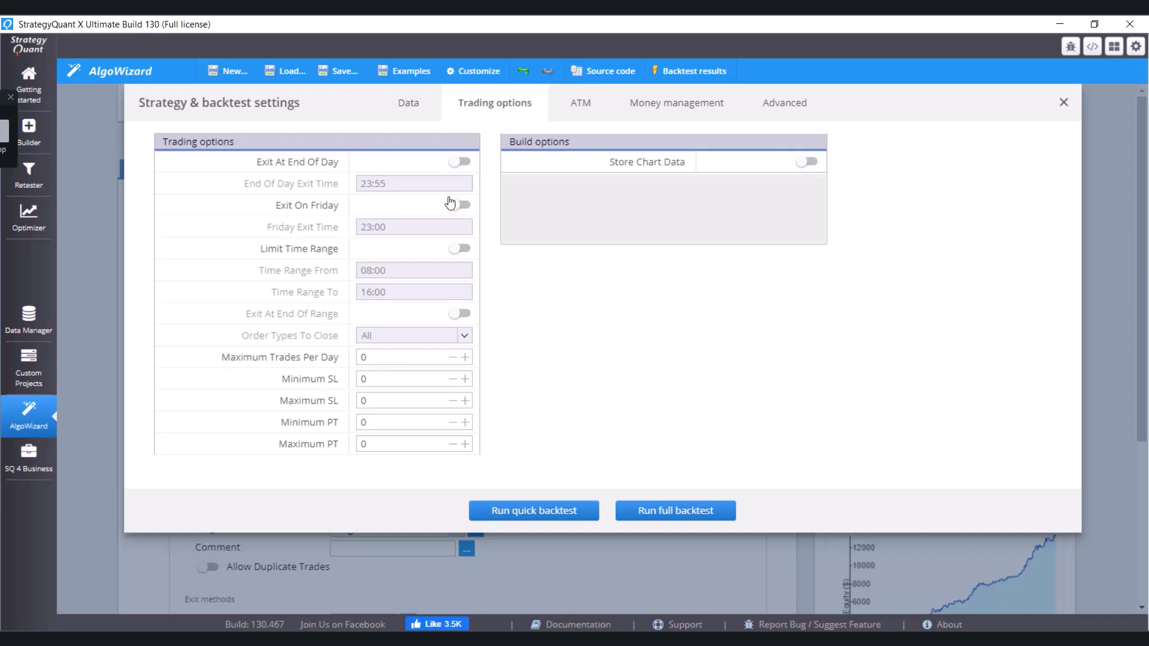
- Enable Exit At End Of Day with the exit time changed from 23:55 to 23:00, then close the settings
click(457, 167)
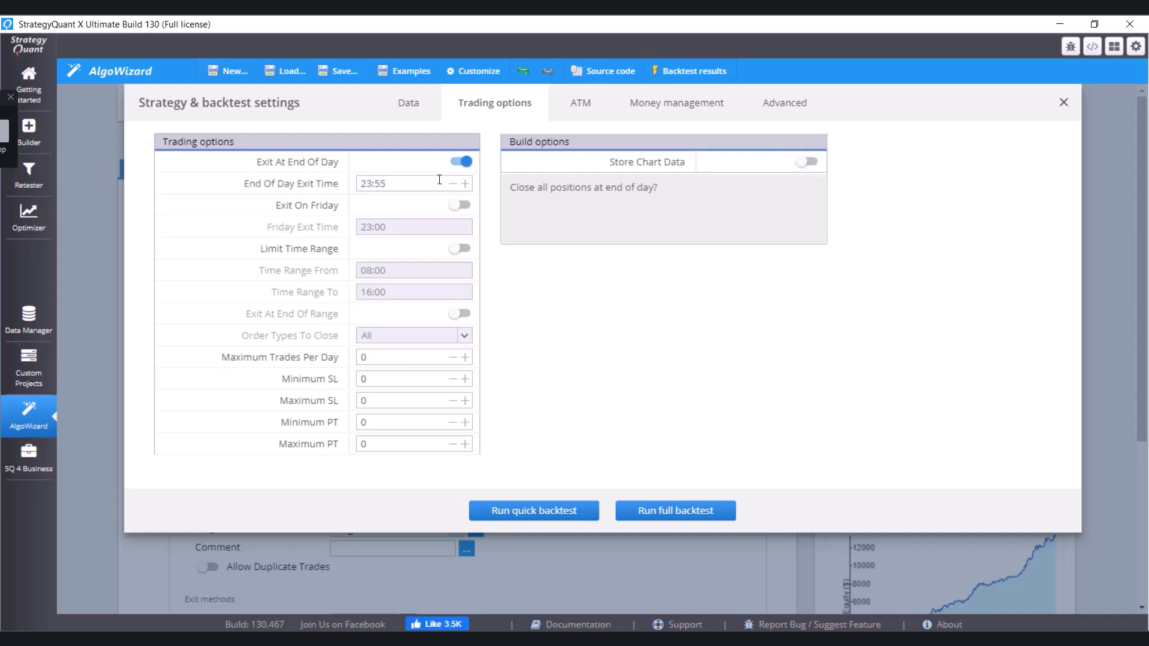
click(439, 181)
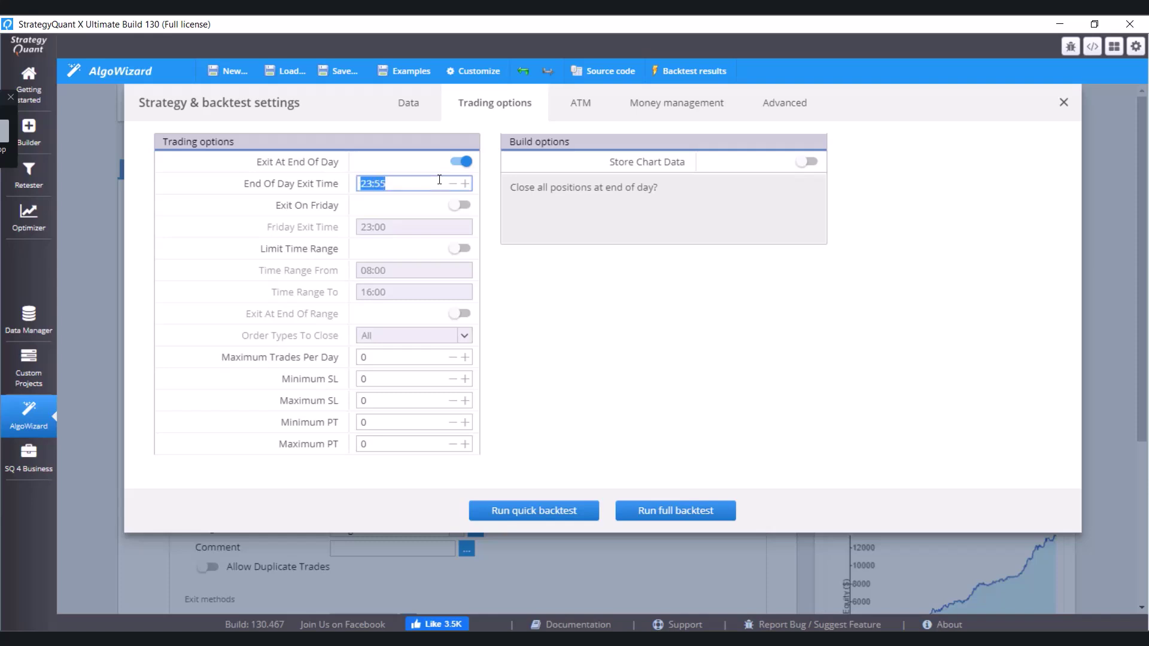
text(23)
click(607, 313)
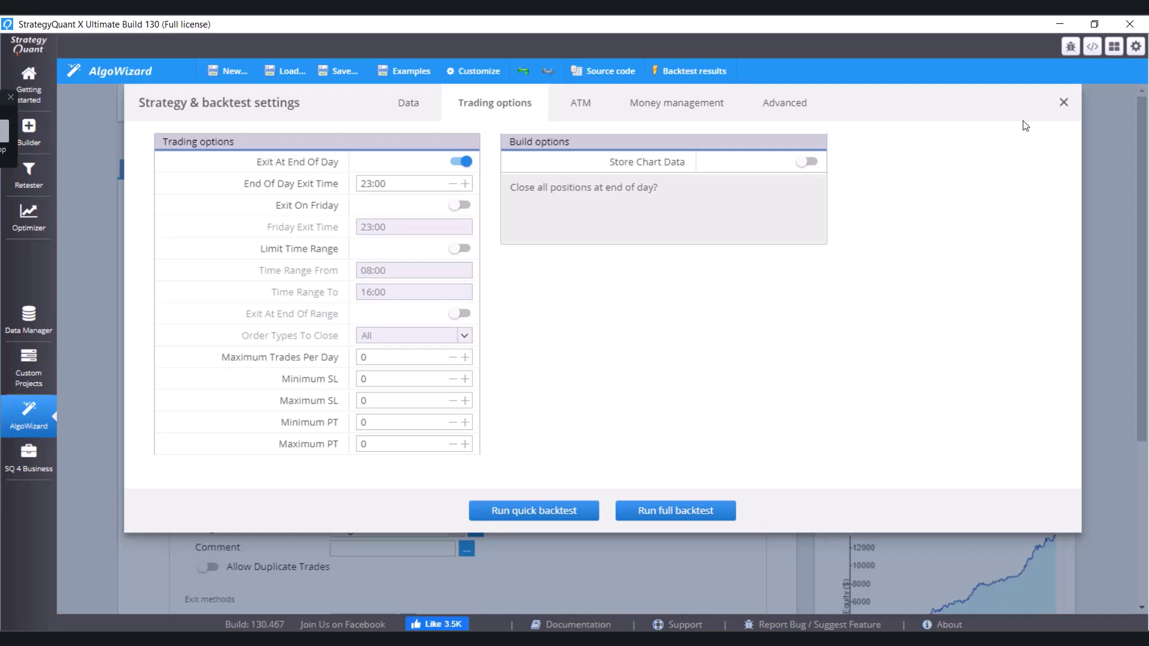
click(1065, 105)
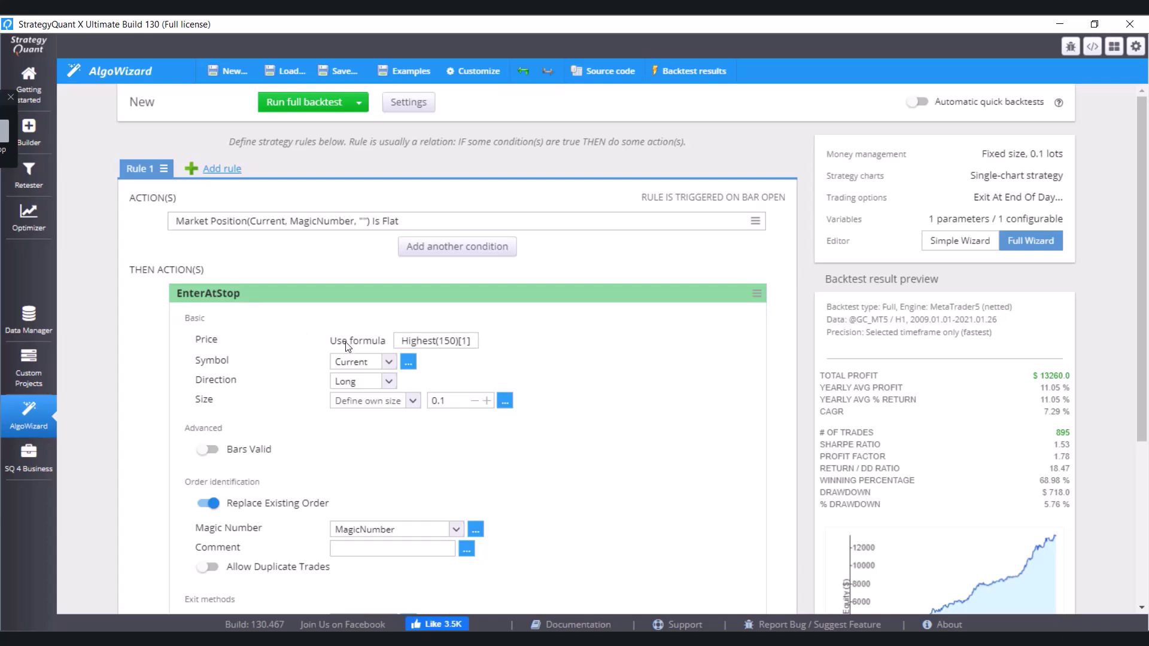
- Create a new if-then rule, Rule 2, and select it for editing
click(226, 170)
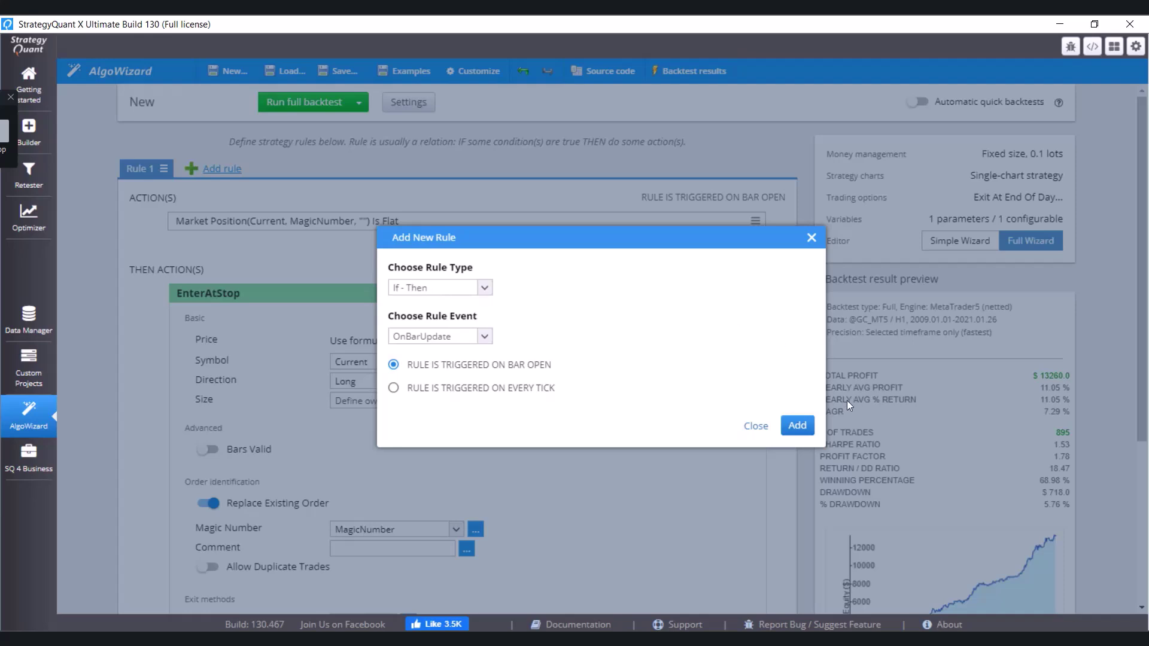
click(798, 426)
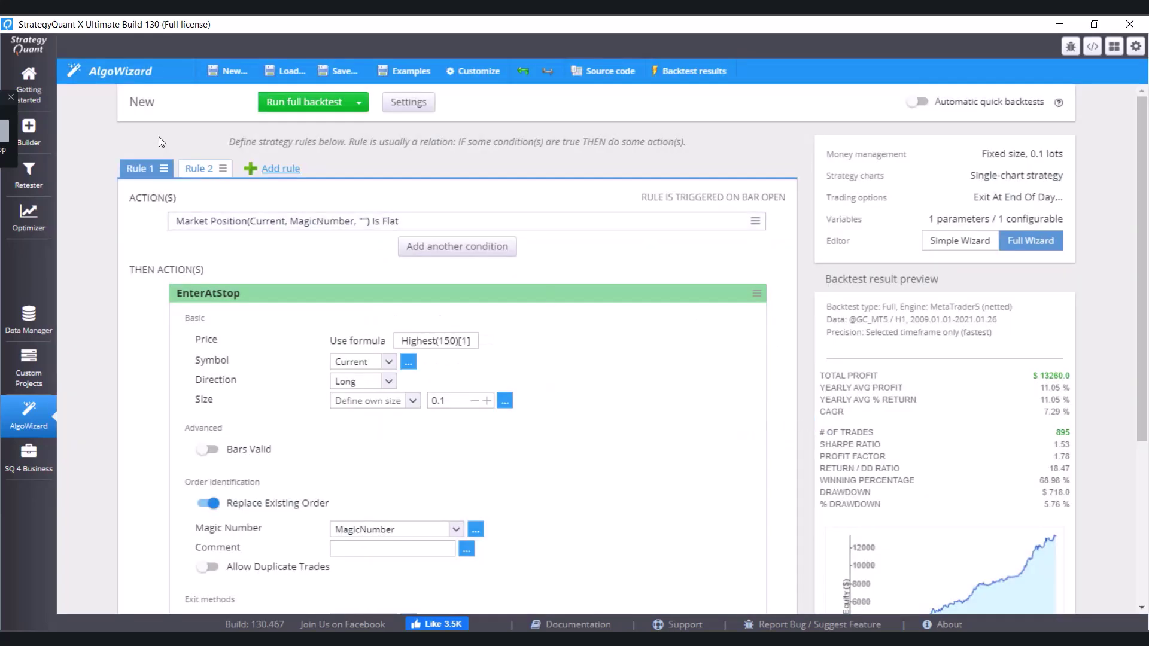
click(195, 169)
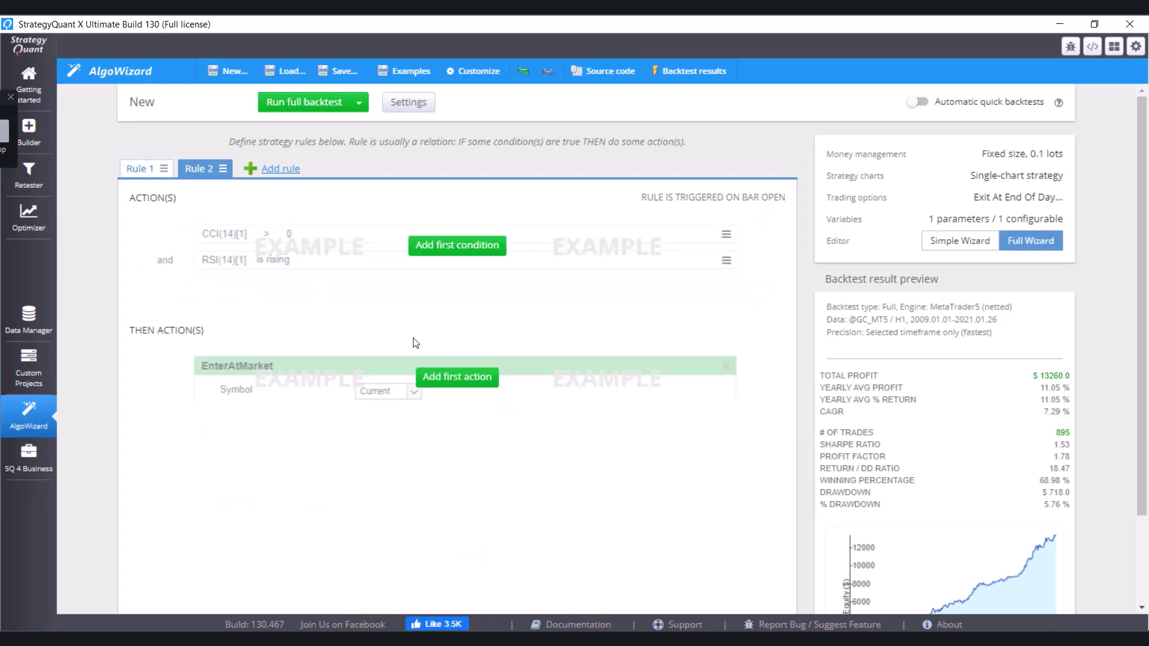
- Give Rule 2 a Close All Pending Orders action, found by searching 'close'
click(466, 383)
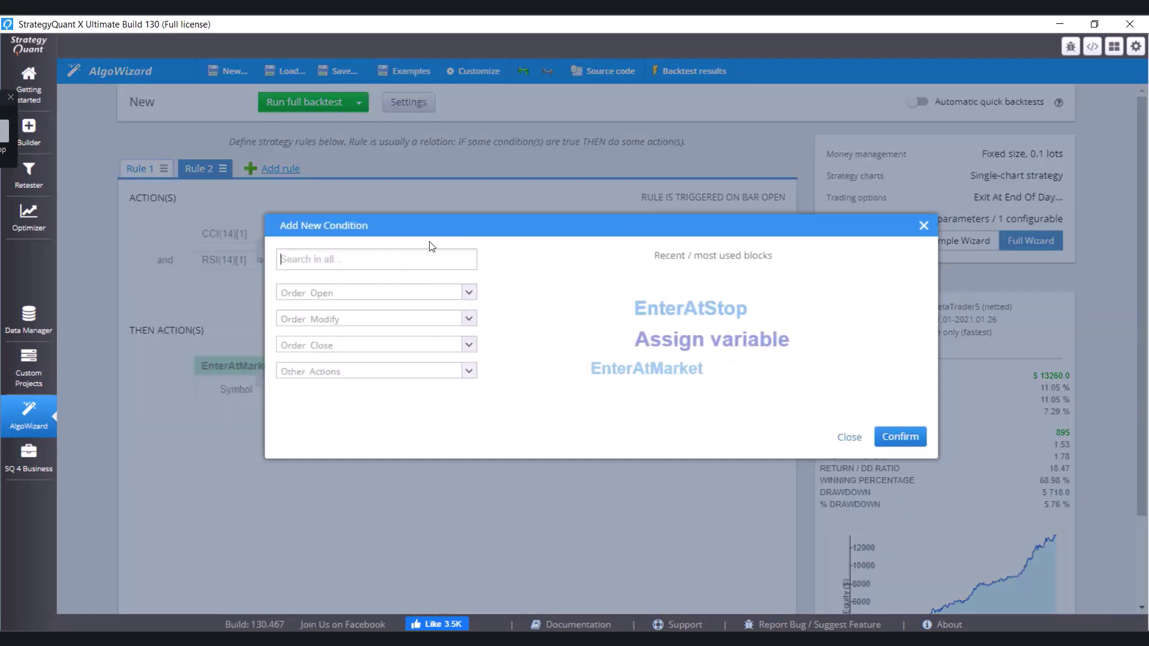
text(close)
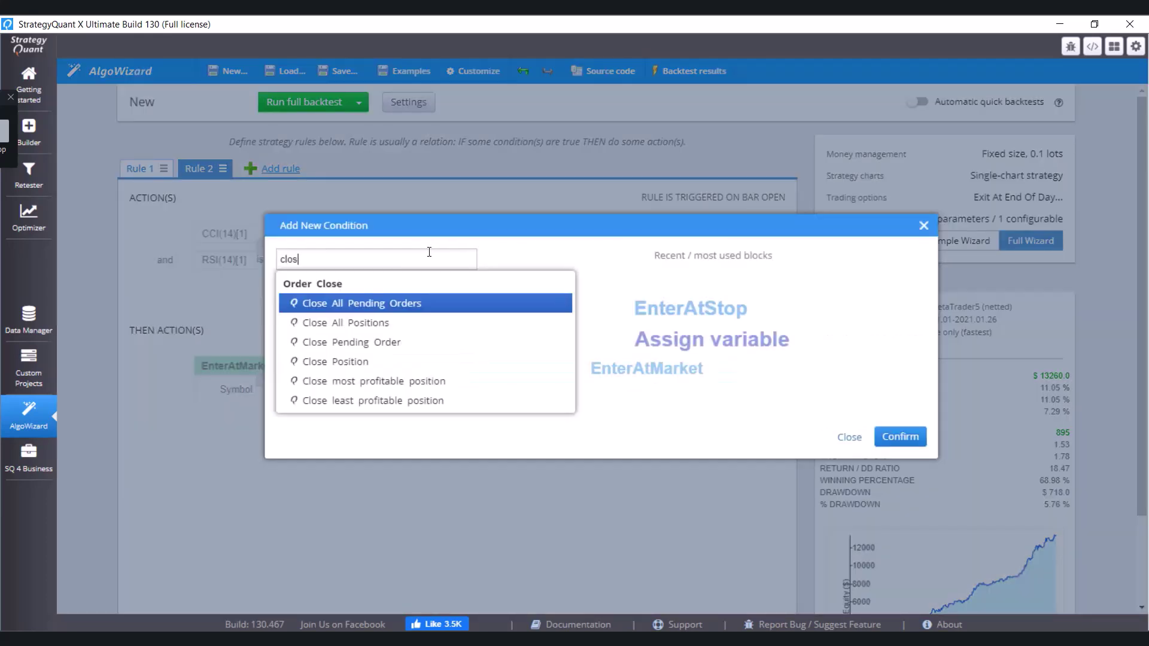
click(422, 304)
click(892, 425)
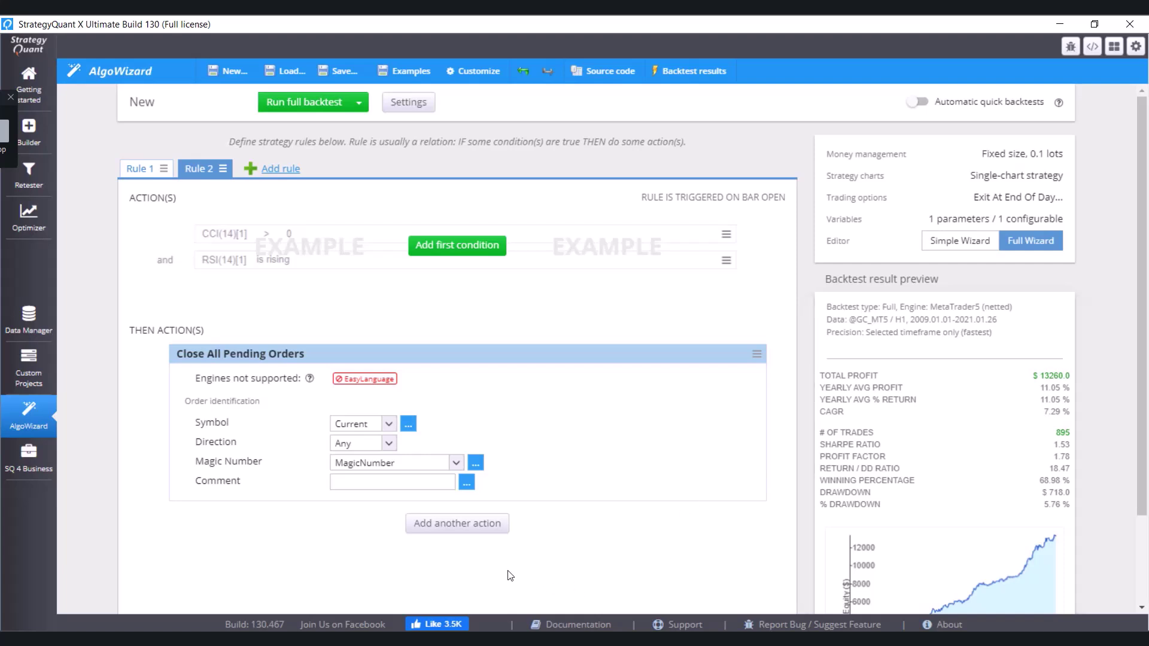
- Add a Close All Positions action to Rule 2, after Close All Pending Orders
click(470, 525)
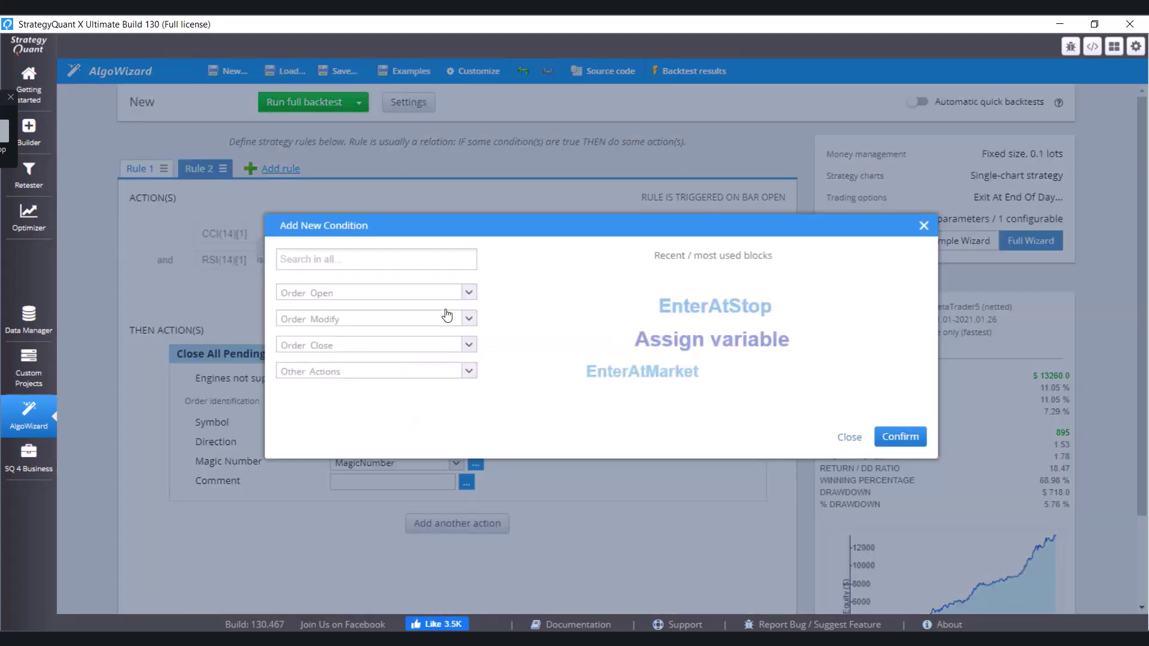
text(close)
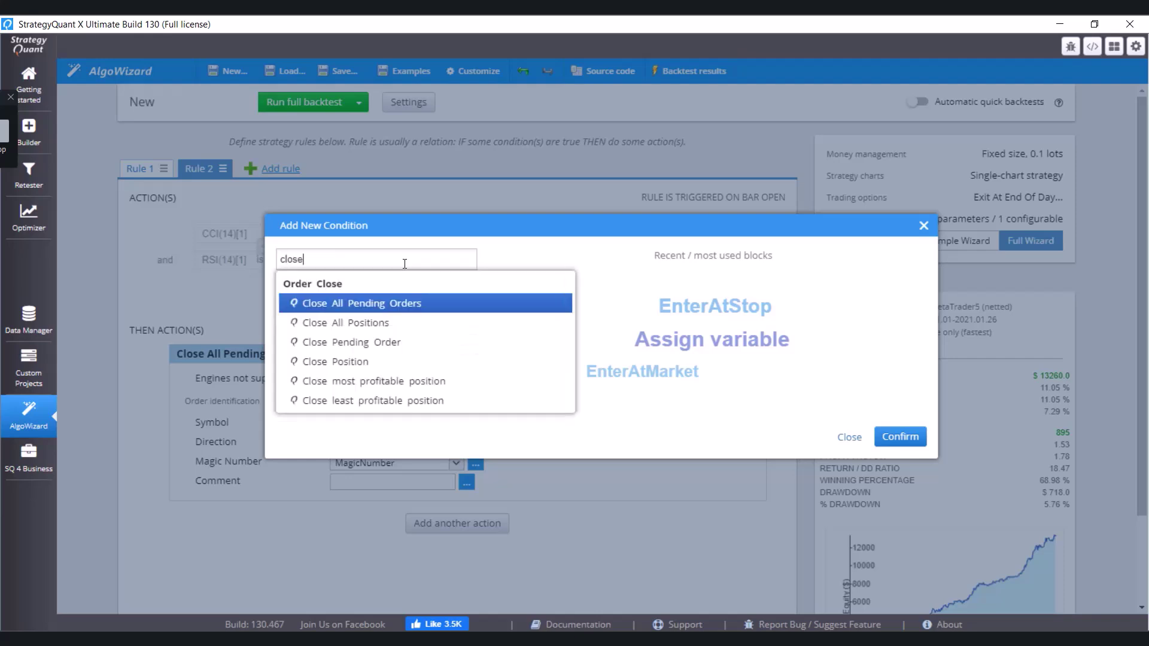
click(382, 324)
click(913, 423)
scroll(649, 506, down, 2)
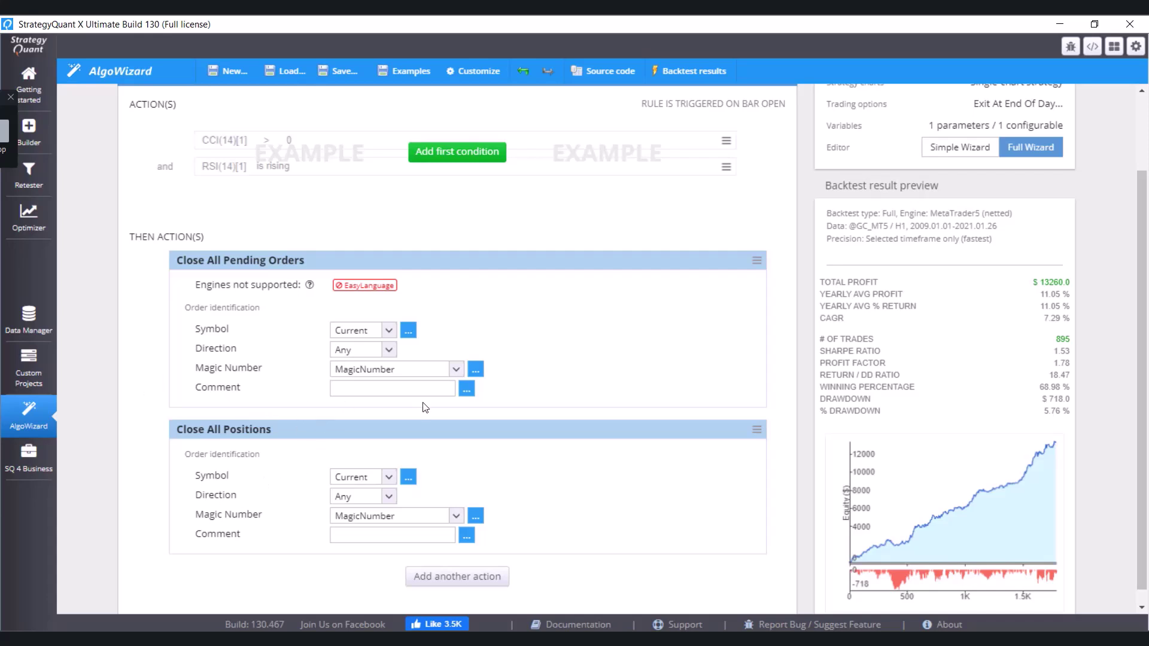
scroll(425, 407, up, 2)
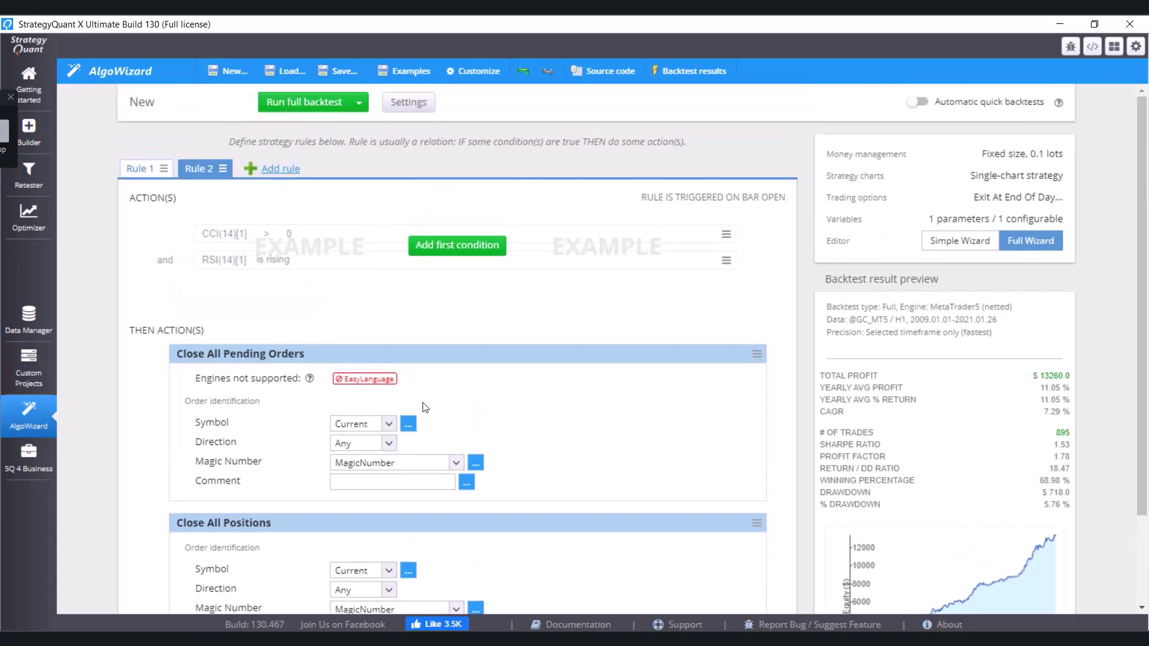
- Add a Bar Hour Is Bigger condition to Rule 2 with Hour 22 (Bar[1] hour > 22)
click(451, 250)
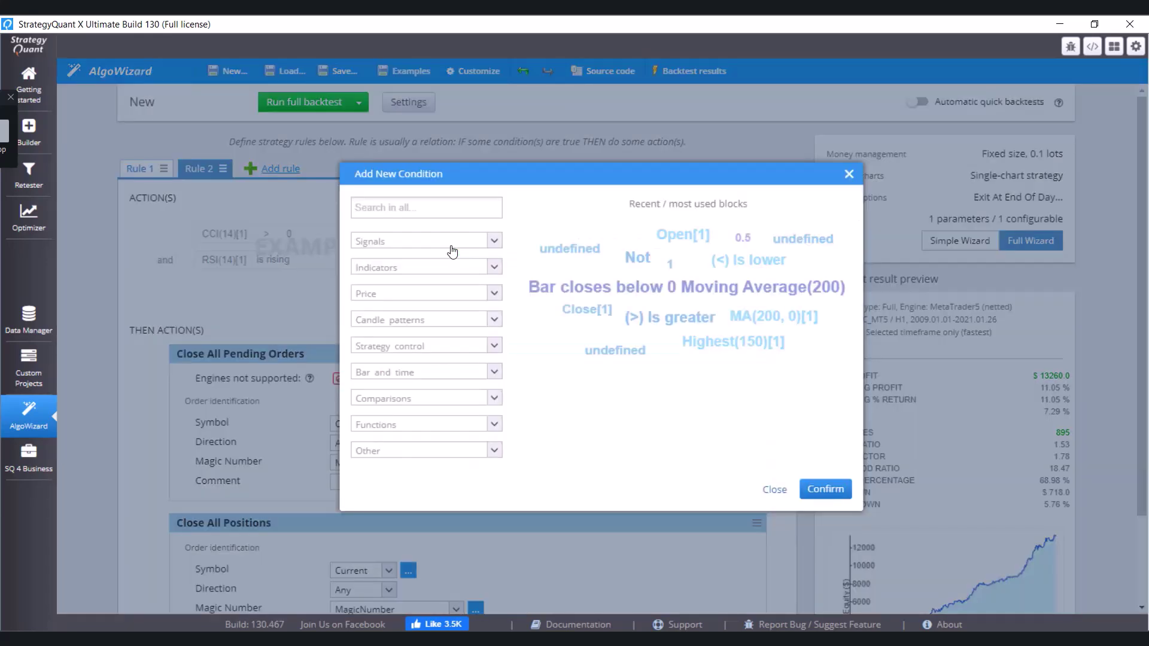
click(494, 373)
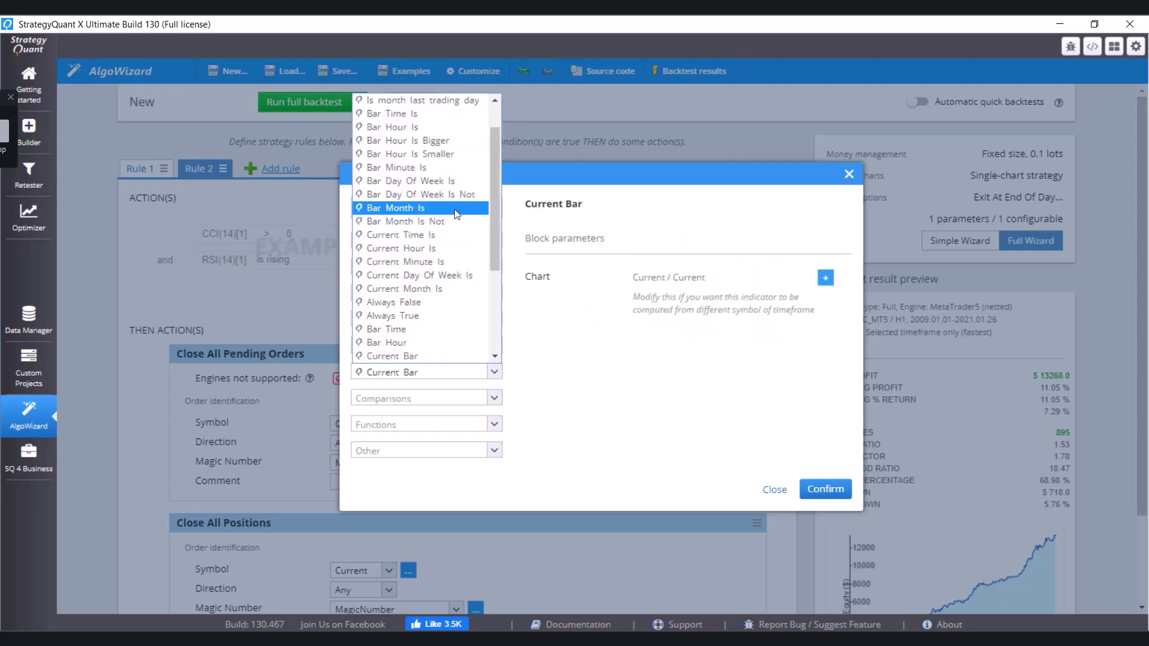
click(444, 140)
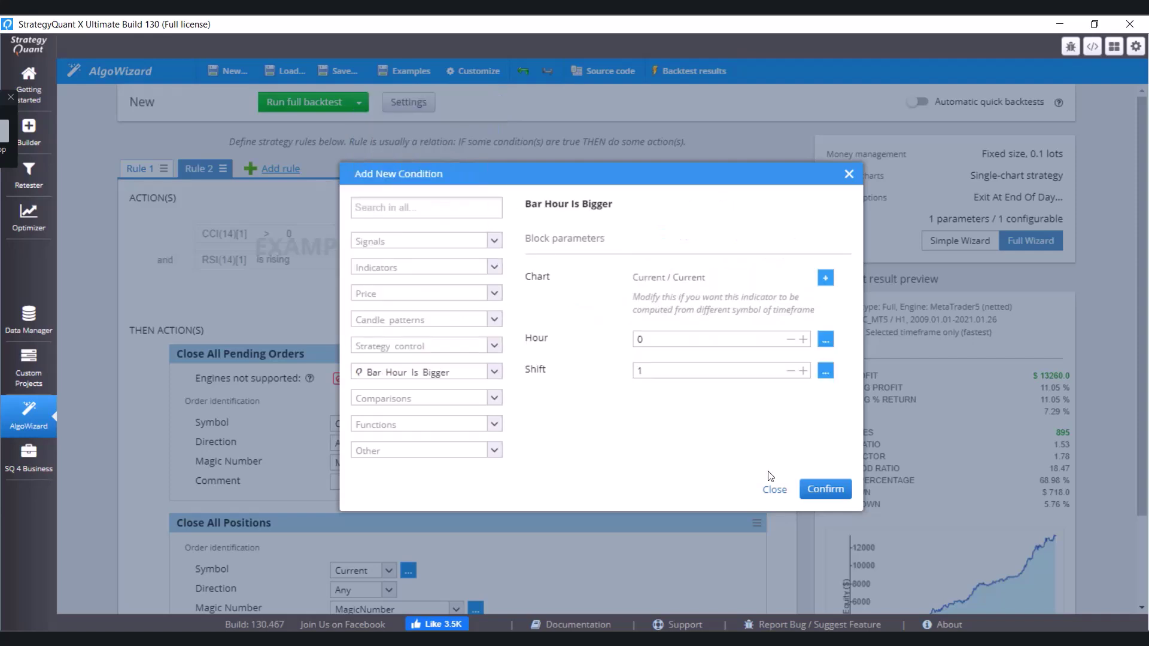
double_click(690, 339)
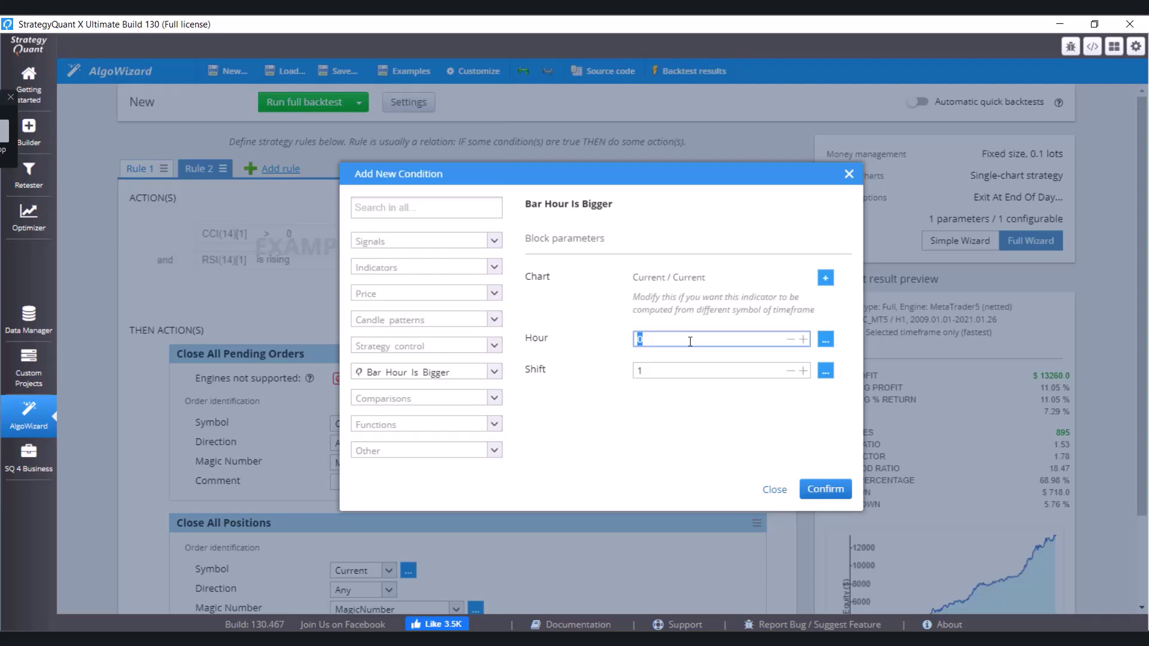
text(22)
click(827, 489)
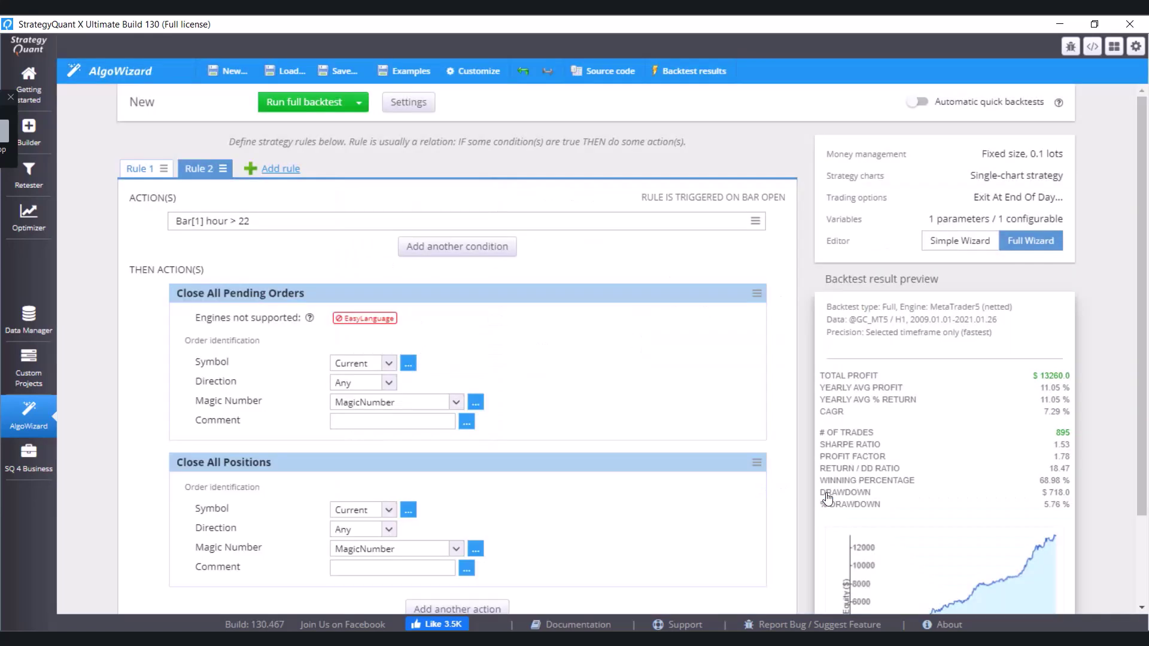
scroll(614, 446, down, 3)
scroll(614, 446, up, 2)
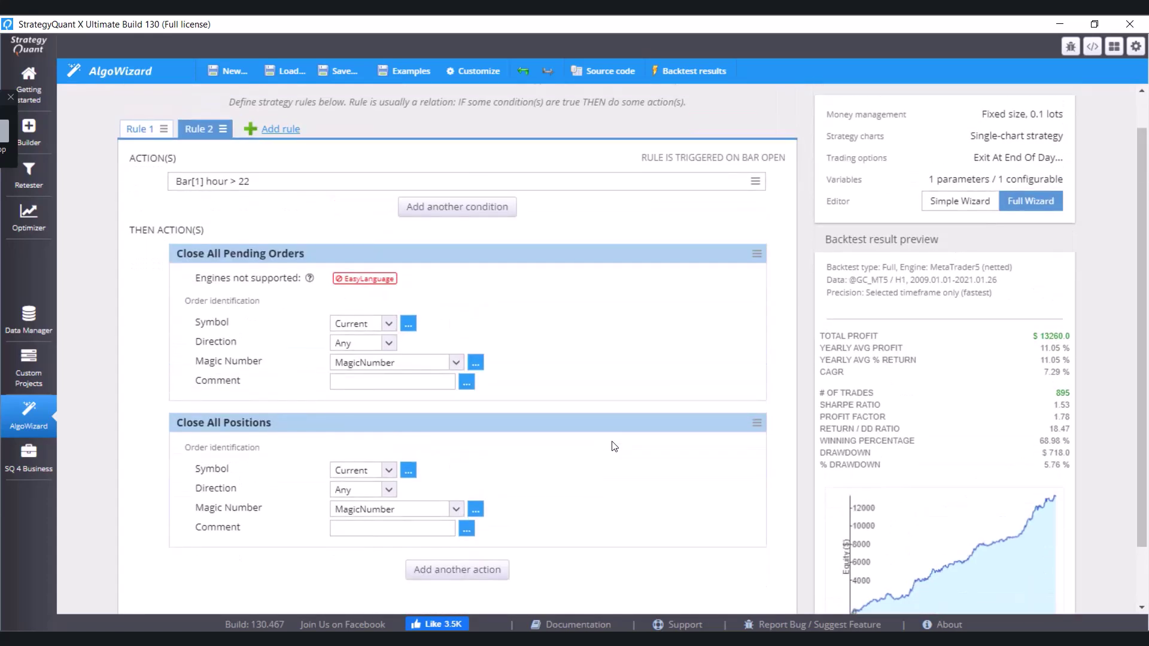
click(1043, 160)
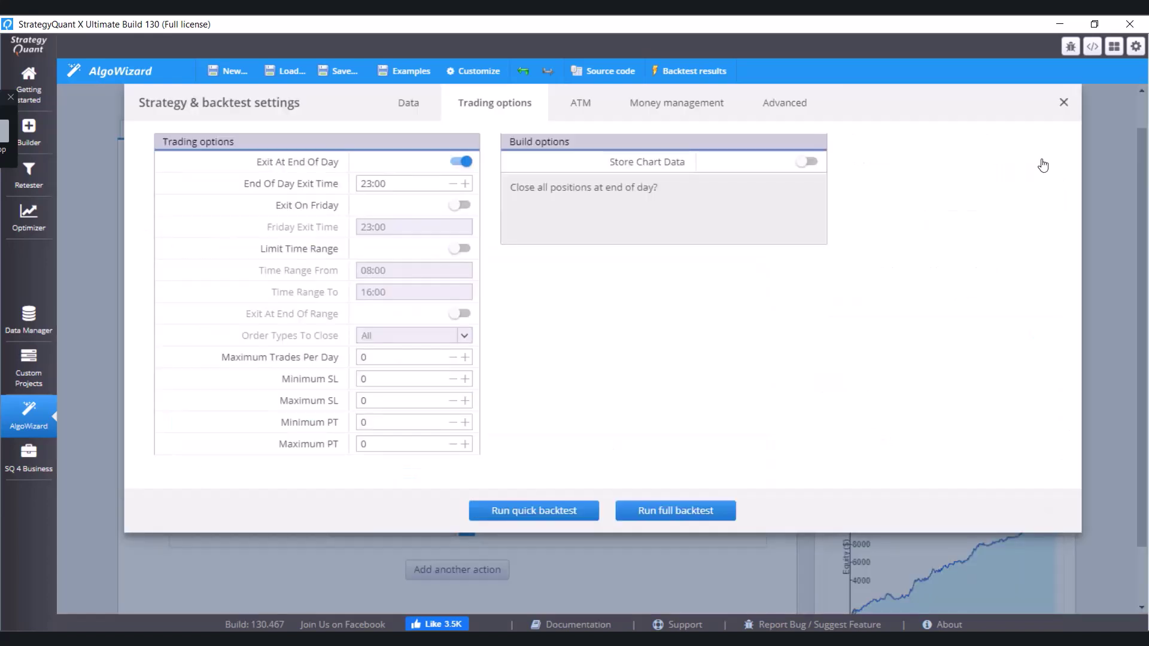
click(1065, 103)
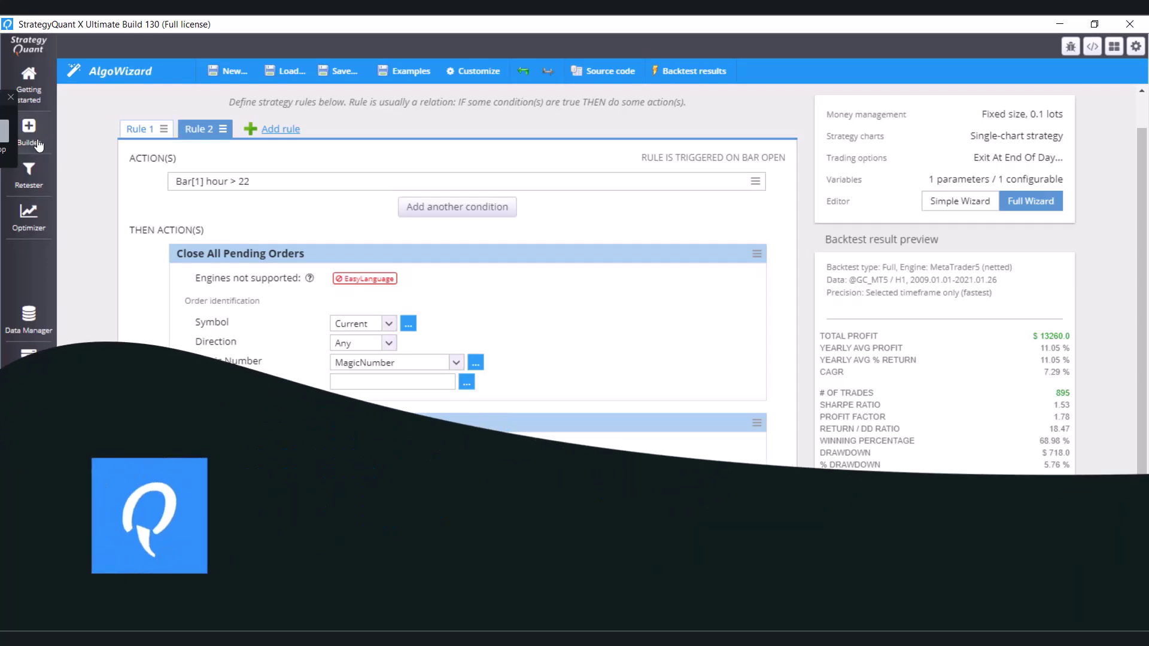
click(37, 144)
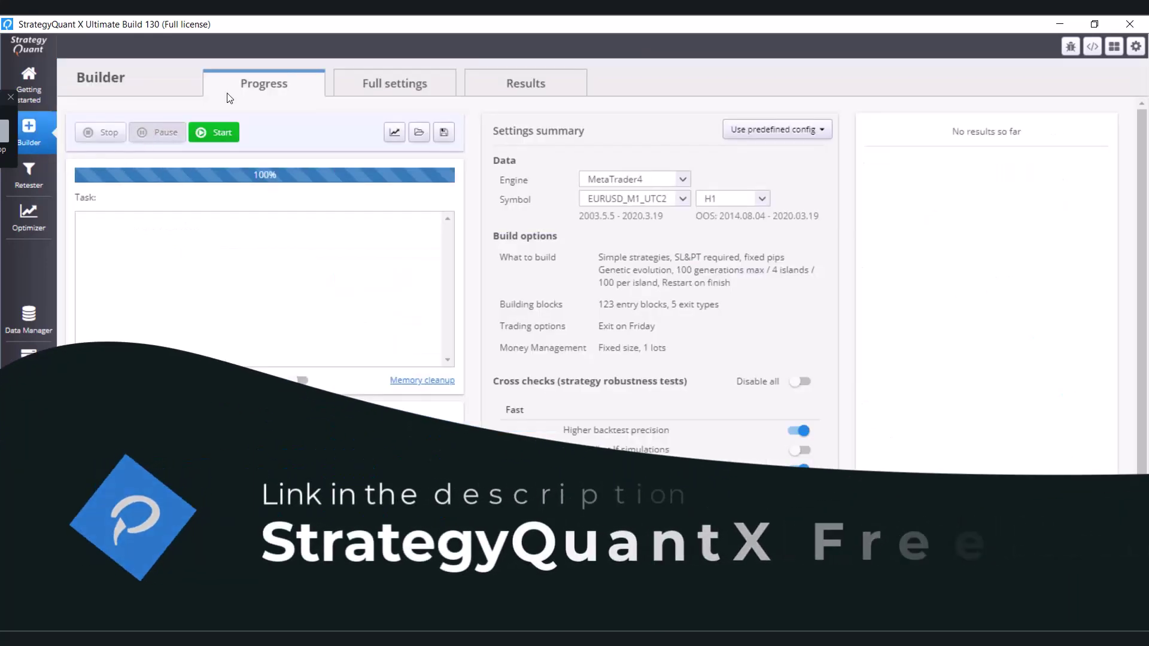
click(370, 91)
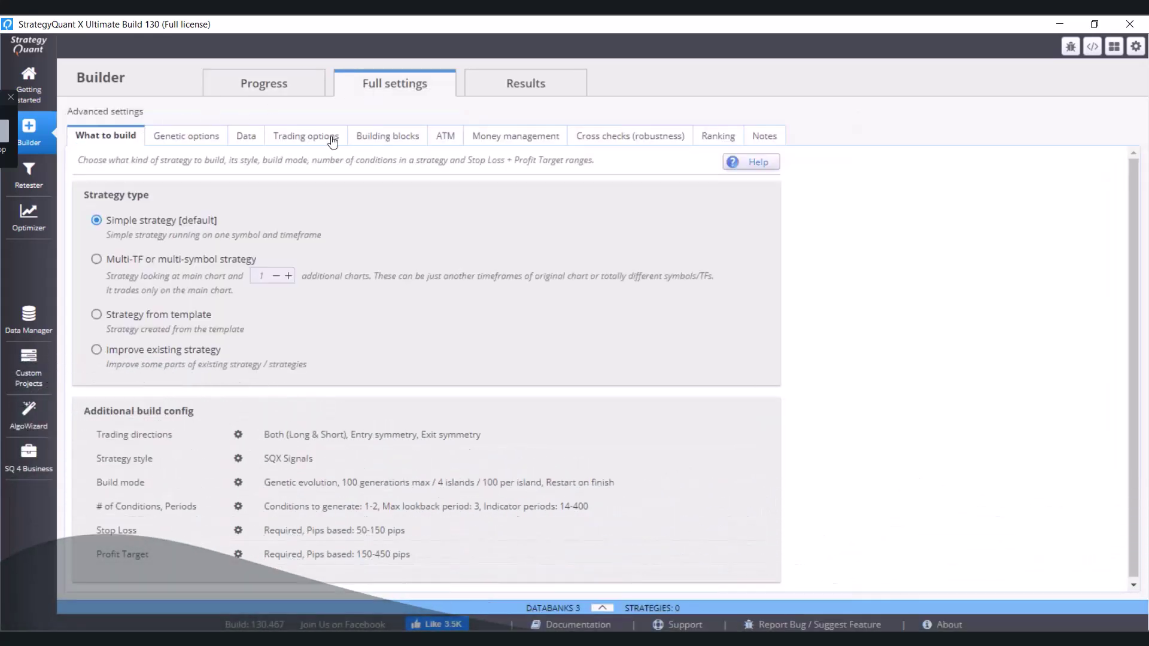
click(302, 141)
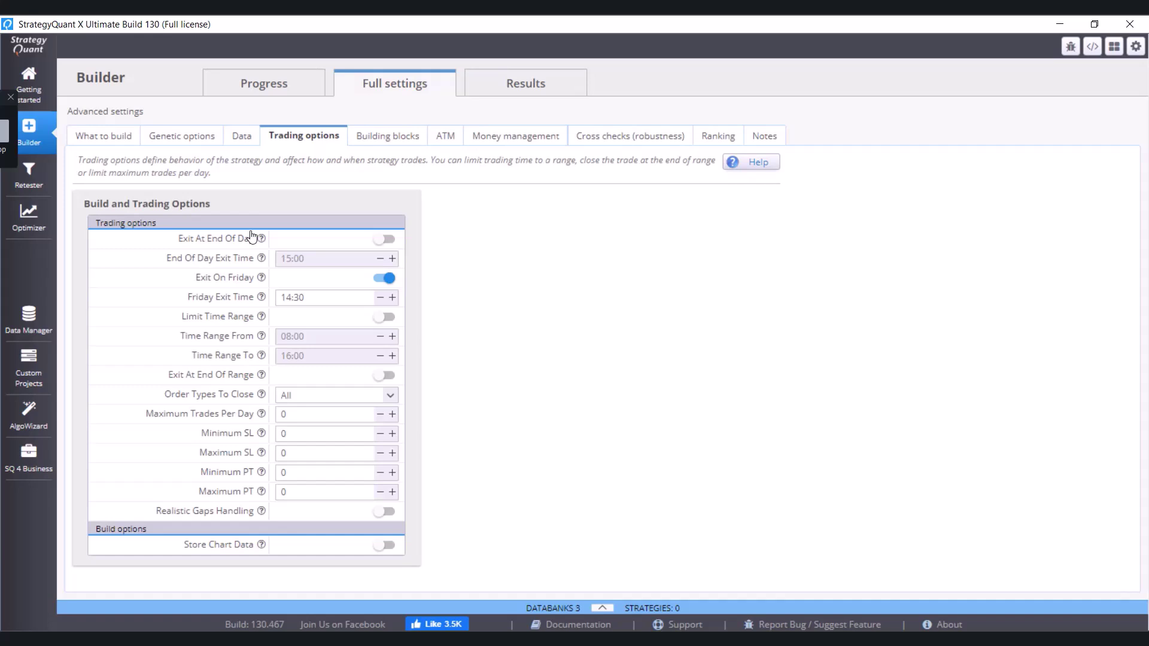
click(31, 426)
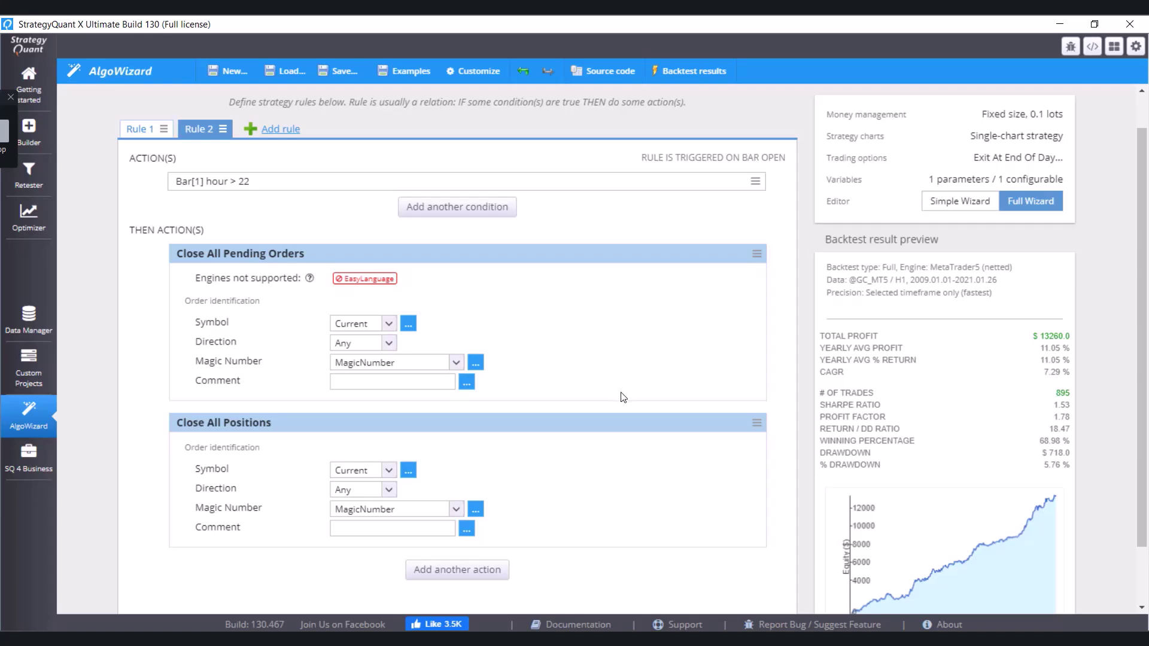
scroll(623, 397, down, 1)
scroll(622, 397, up, 1)
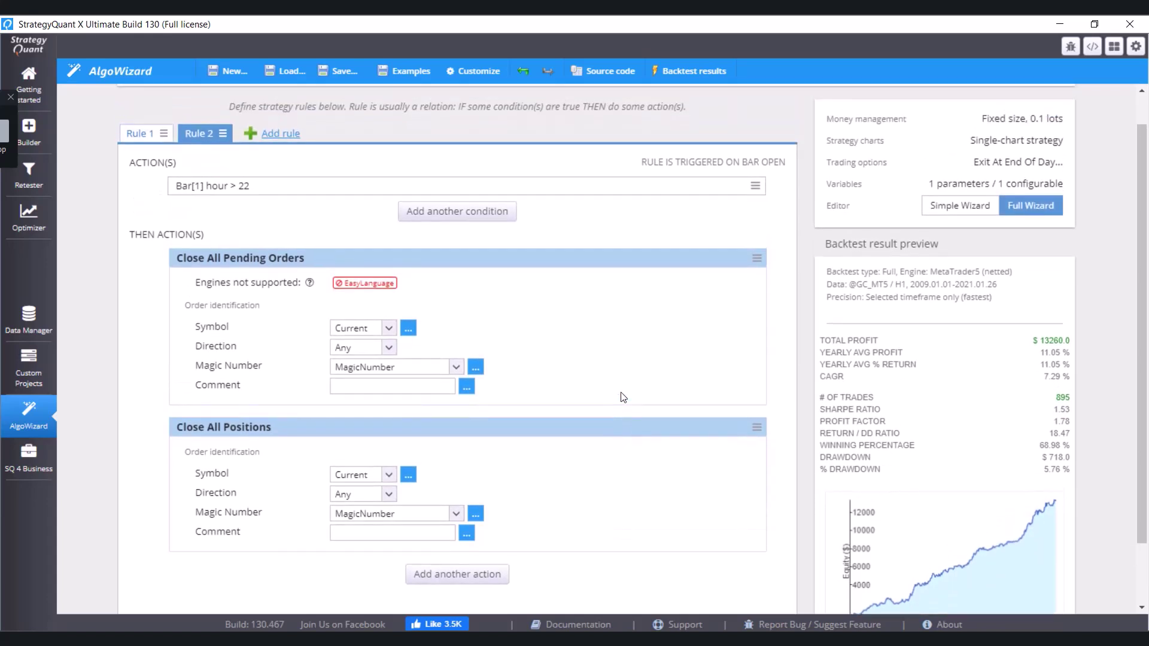